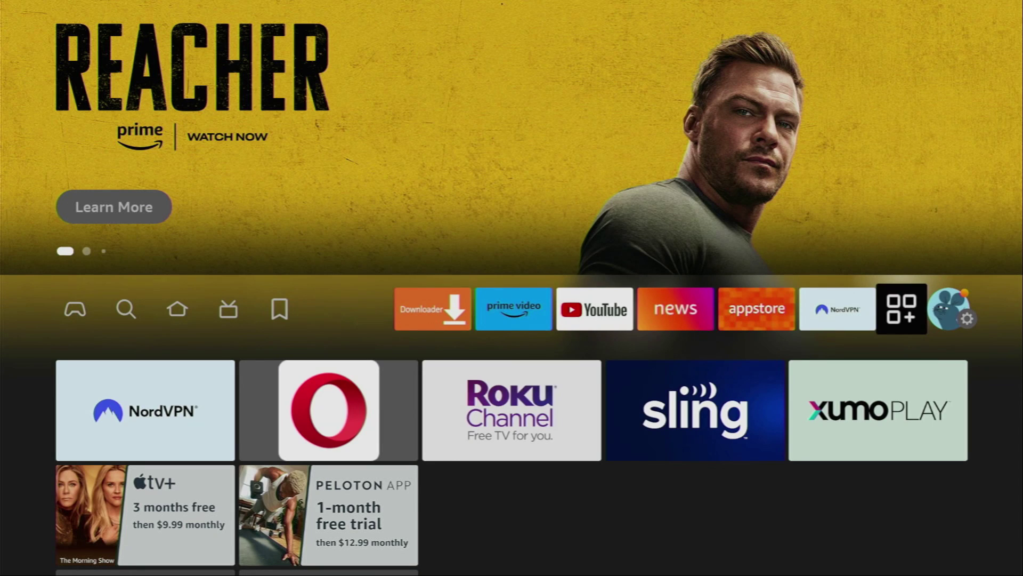
Begin a search on the Find page, entering a few letters
key(Left)
key(Left)
key(Left)
key(Left)
key(Left)
key(Left)
key(Left)
key(Left)
key(Left)
key(Left)
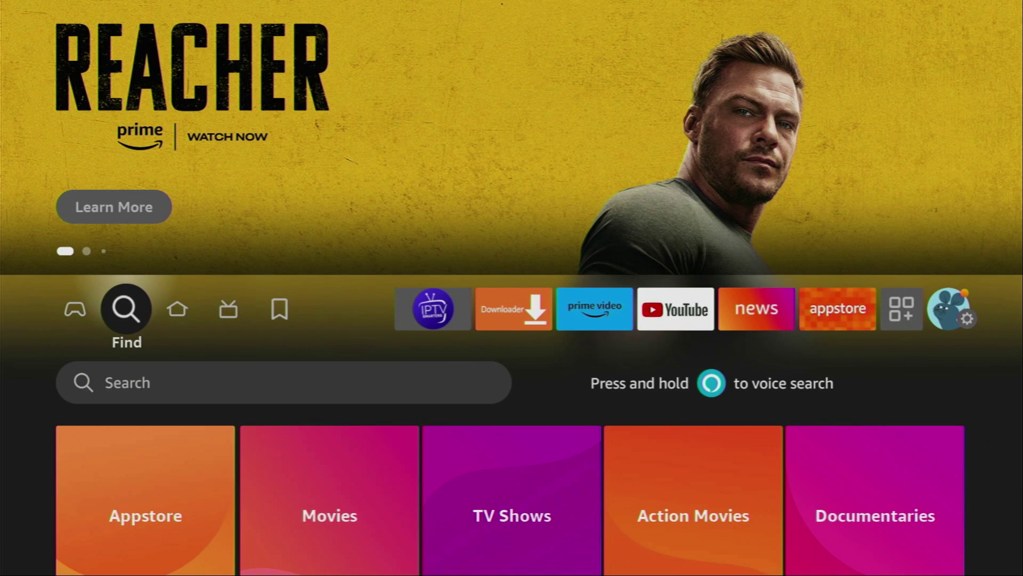
key(Down)
key(Return)
key(Right)
key(Right)
key(Right)
key(Return)
key(Down)
key(Left)
key(Left)
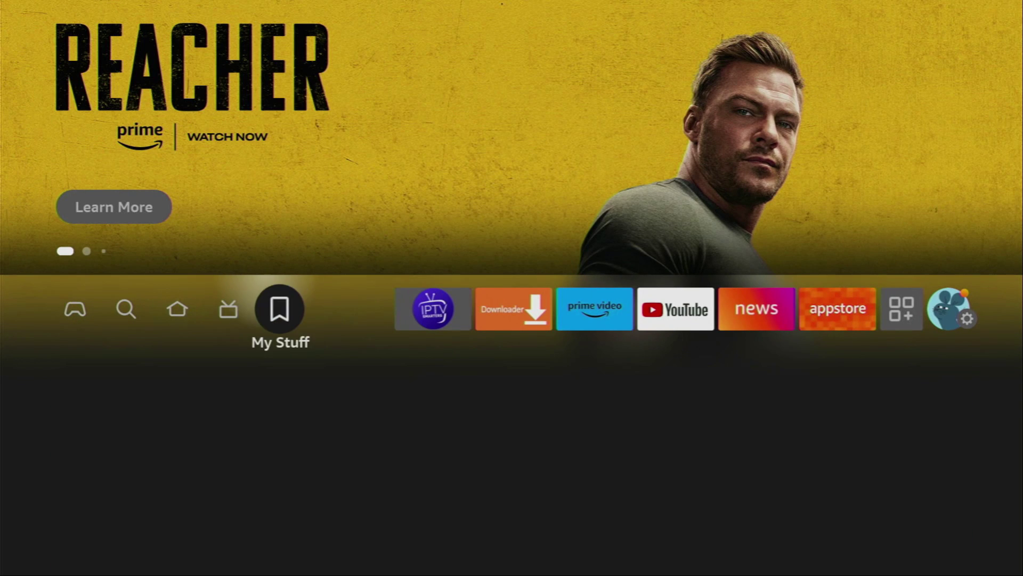
Abandon the search and open My Fire TV from the Settings gear
key(Right)
key(Right)
key(Right)
key(Right)
key(Right)
key(Right)
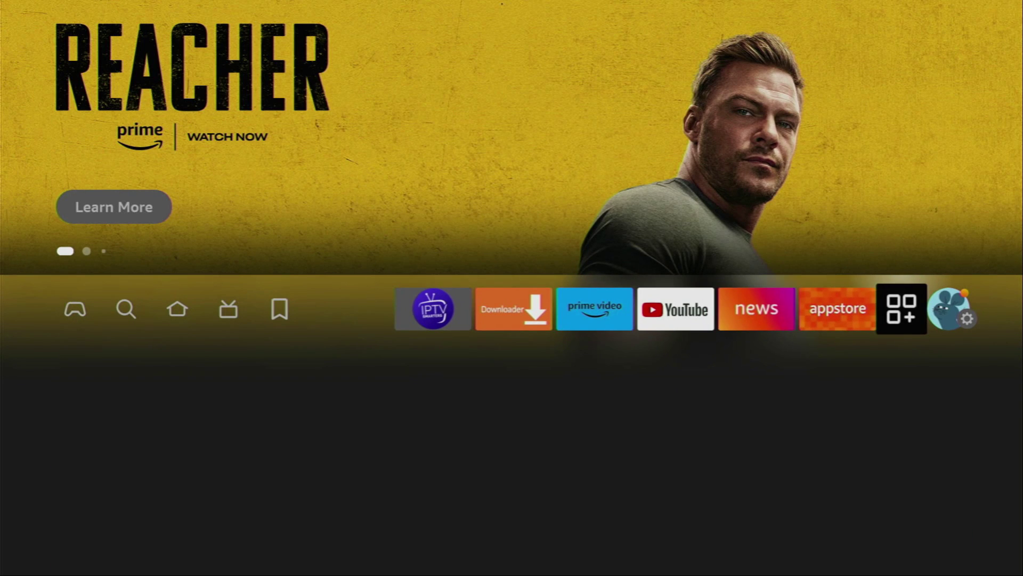
key(Right)
key(Down)
key(Down)
key(Down)
key(Right)
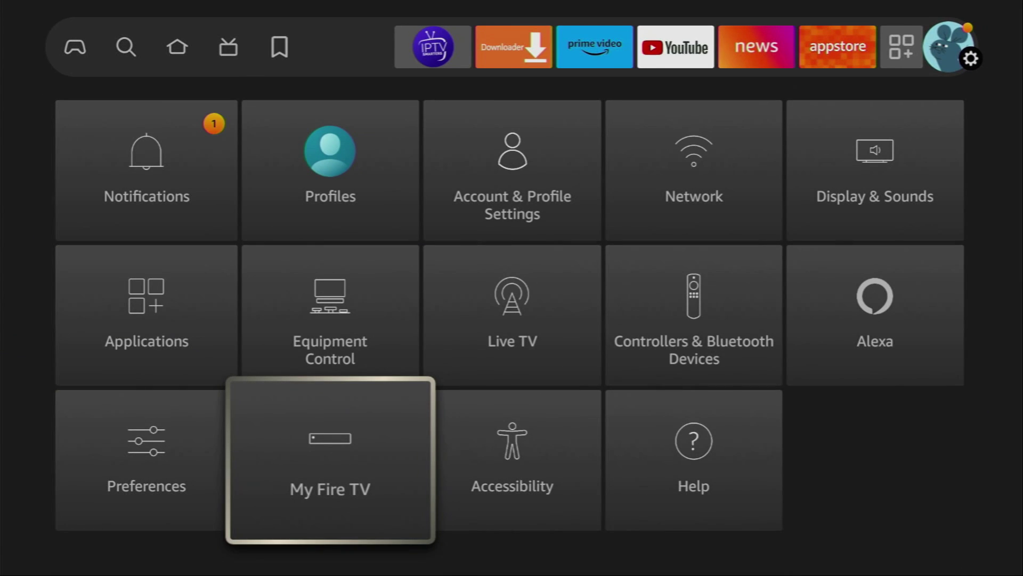
key(Return)
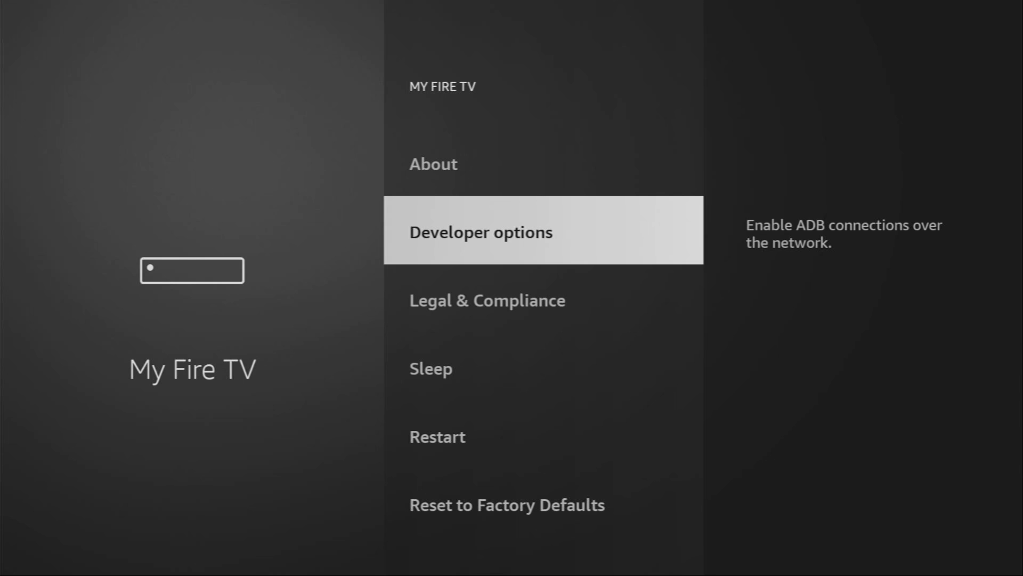
key(Up)
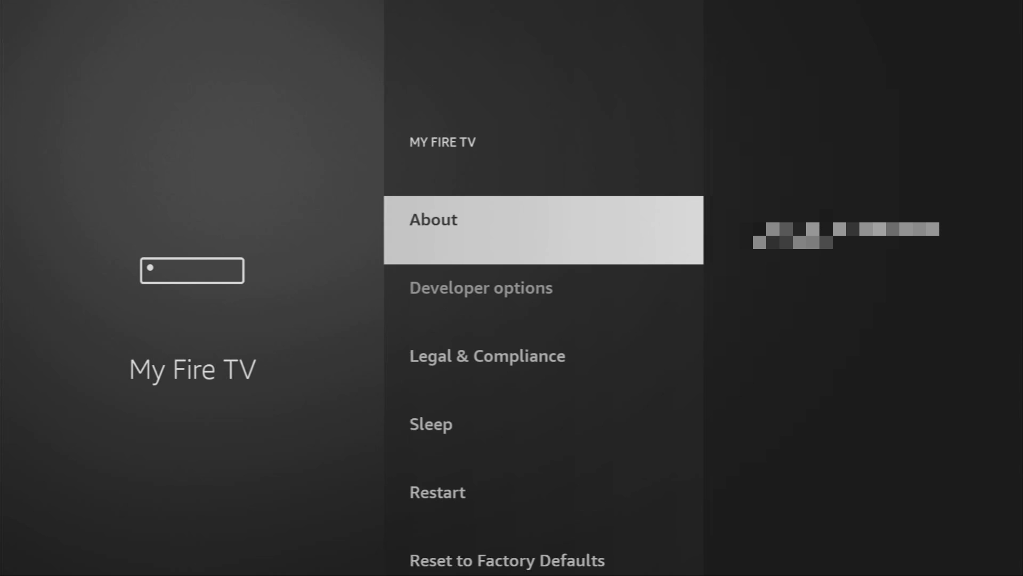
key(Return)
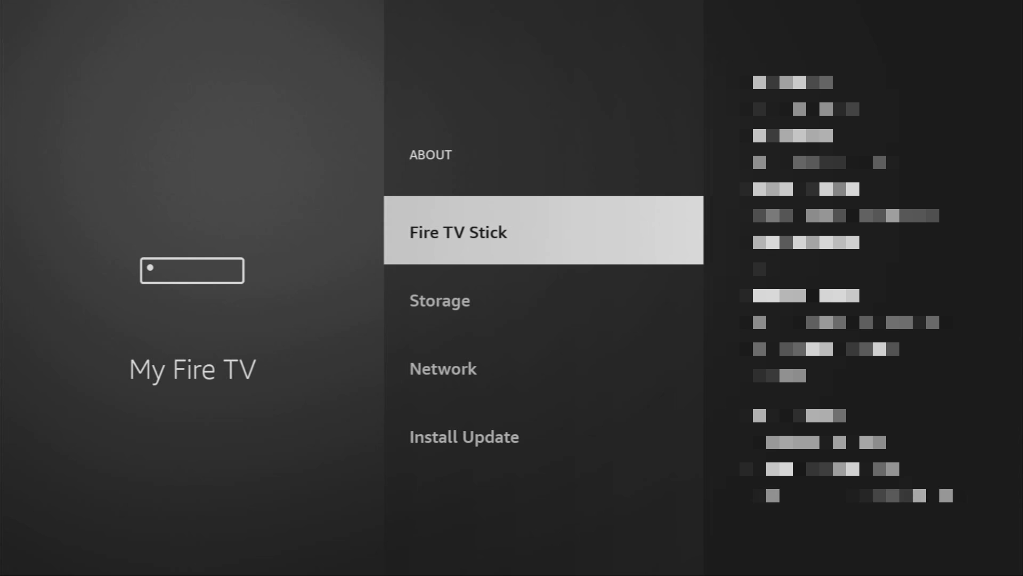
key(Return)
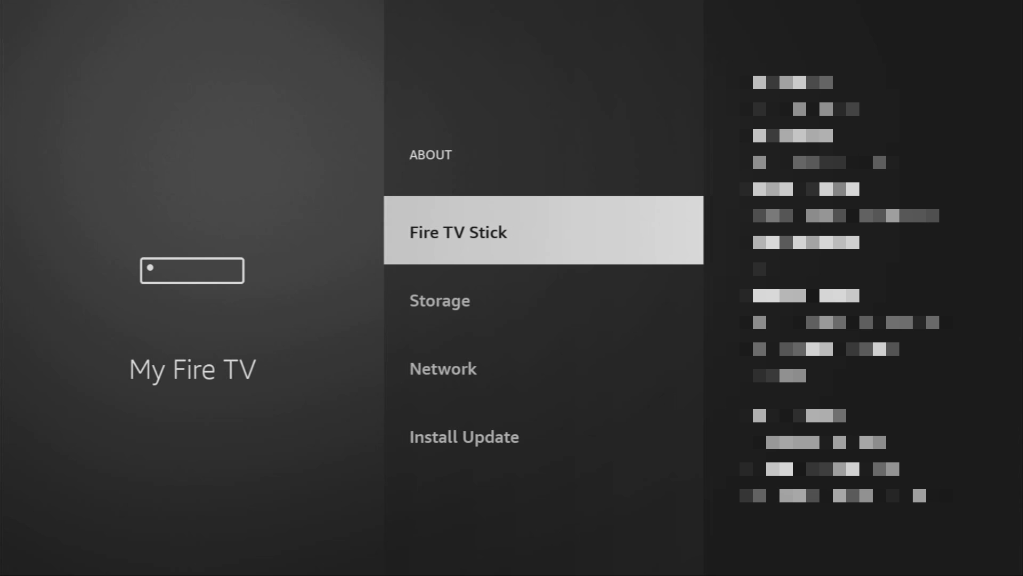
key(Escape)
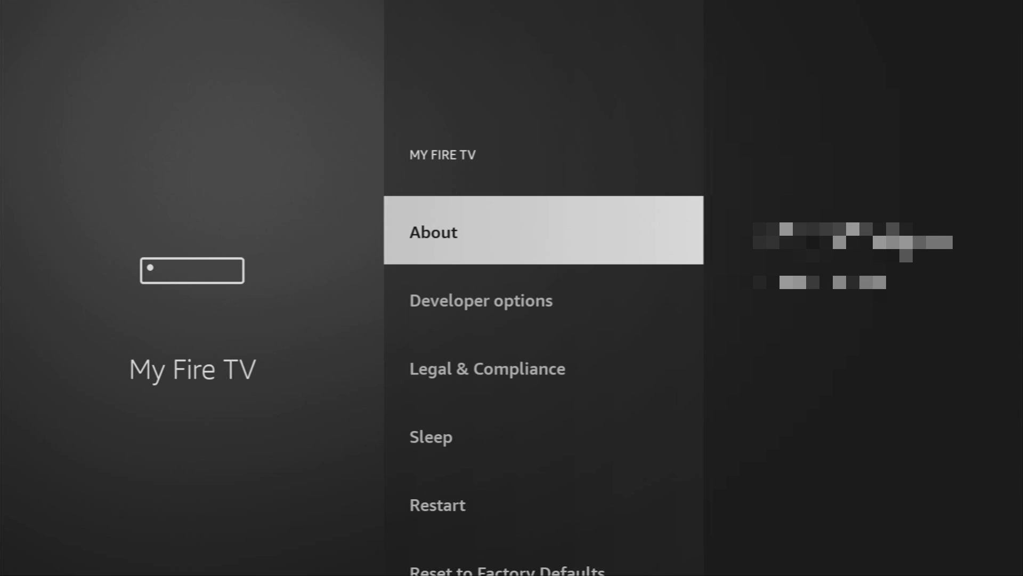
Go to Developer options > Install unknown apps and reach Downloader's entry
key(Down)
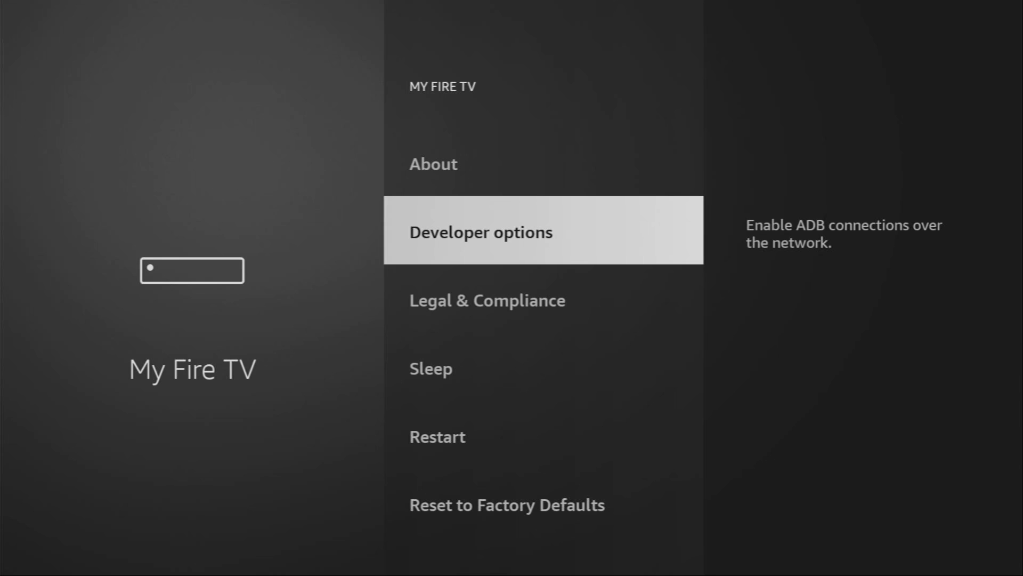
key(Return)
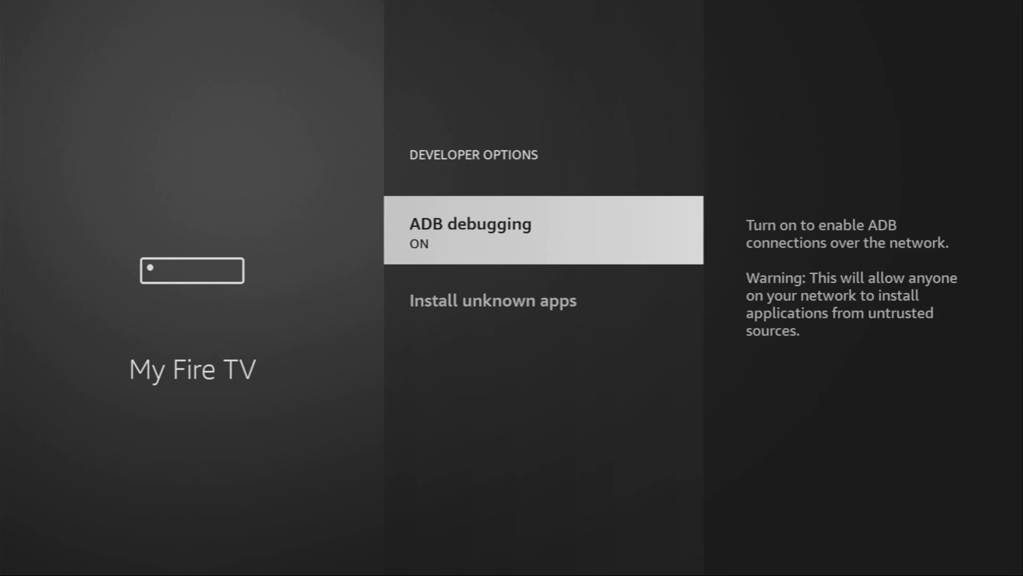
key(Down)
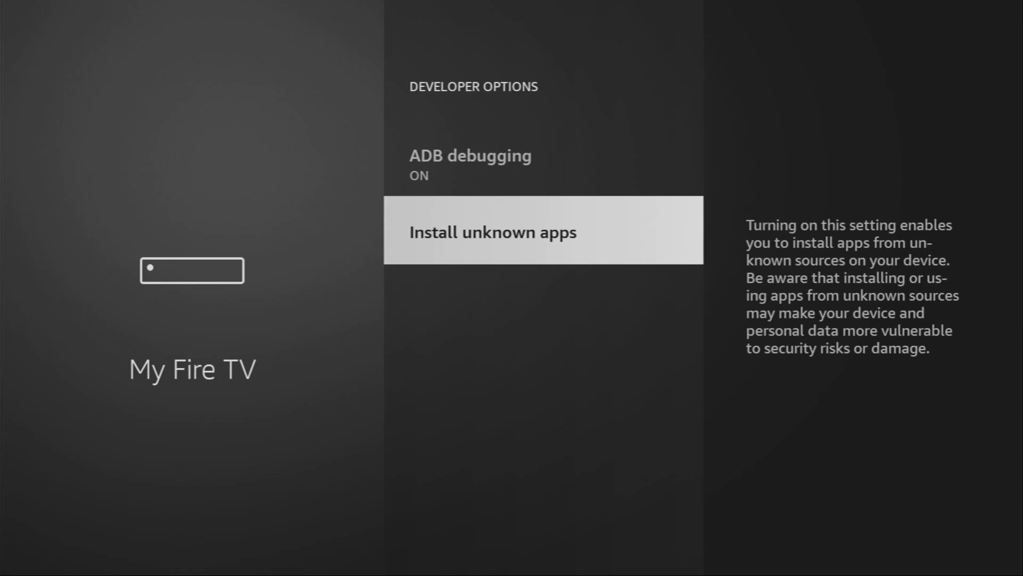
key(Return)
key(Down)
key(Down)
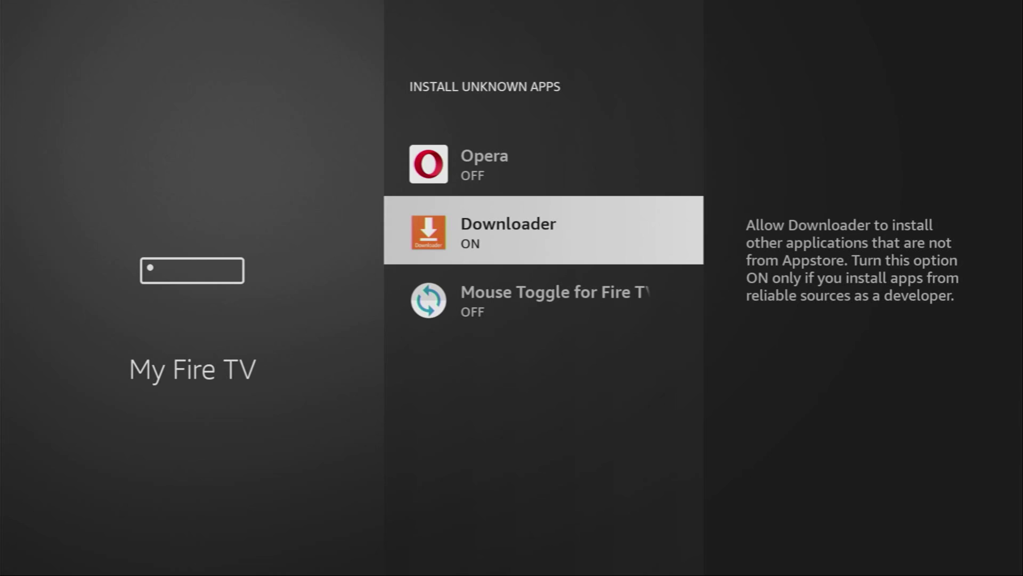
Launch Downloader from the home screen and go to its Home page
key(Home)
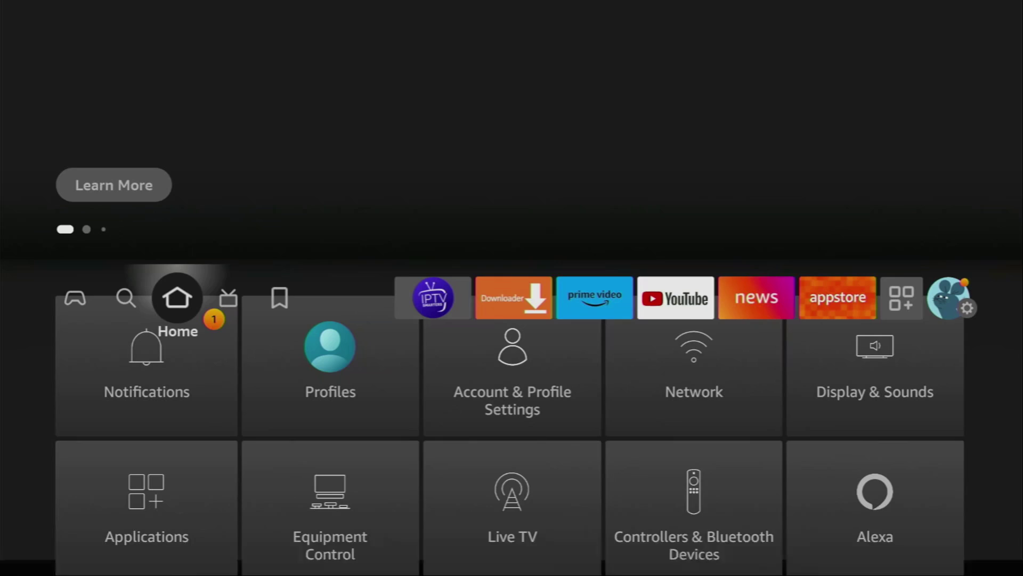
key(Right)
key(Right)
key(Right)
key(Right)
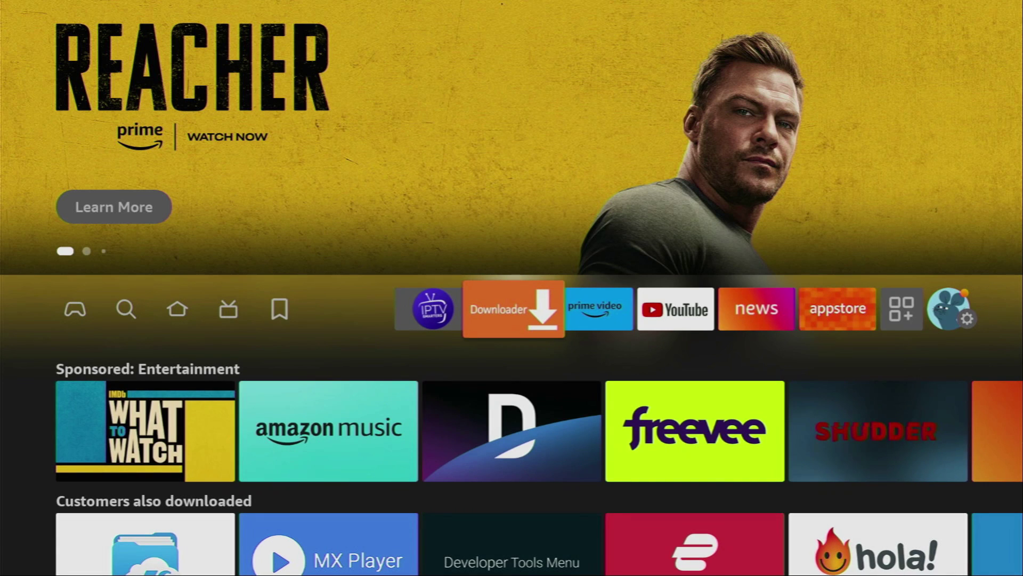
key(Return)
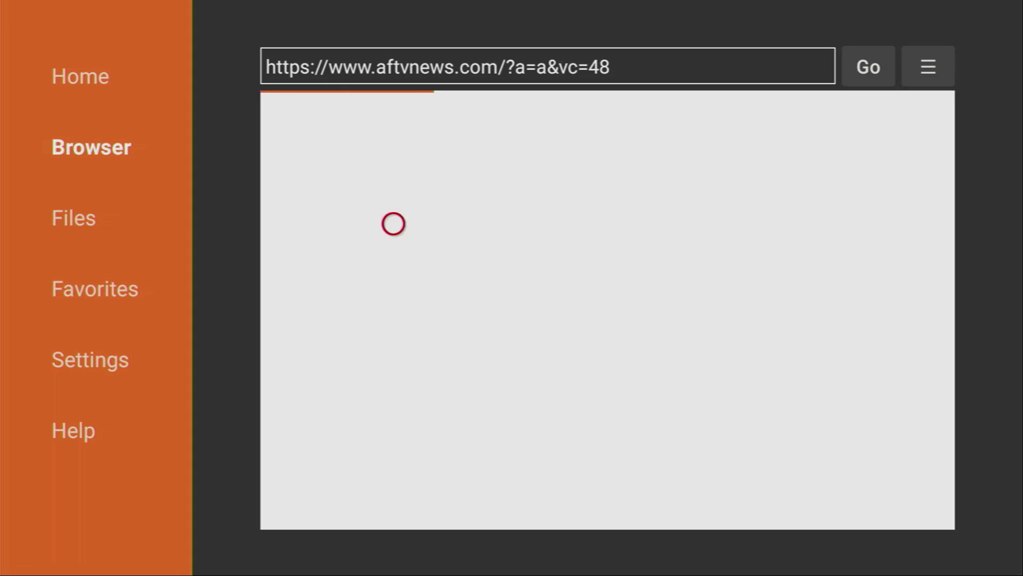
key(Escape)
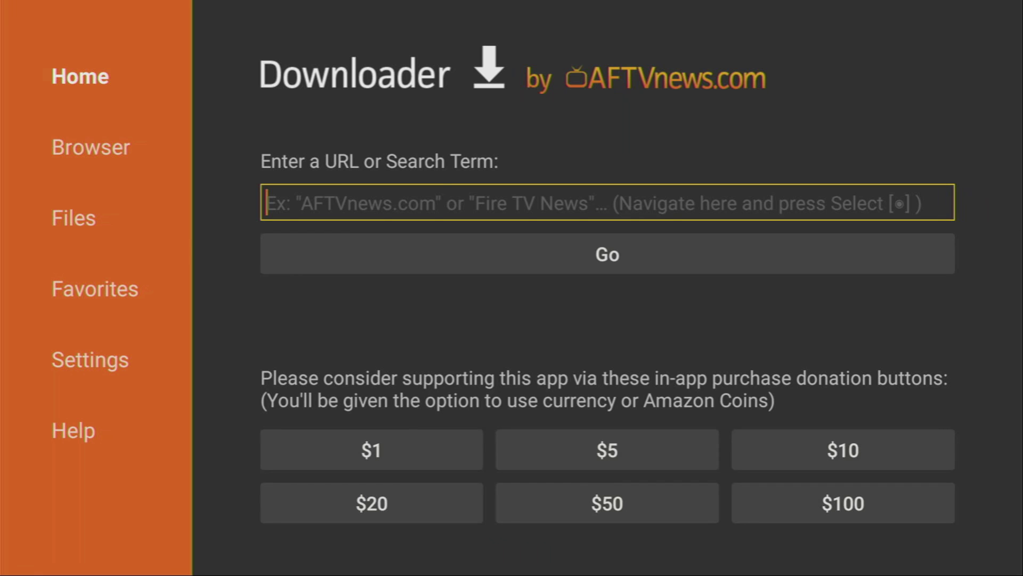
Enter 'iptv extreme public' in the URL field and run the search
key(Return)
key(Right)
key(Right)
key(Right)
key(Right)
key(Right)
key(Right)
key(Return)
key(Down)
key(Left)
key(Left)
key(Left)
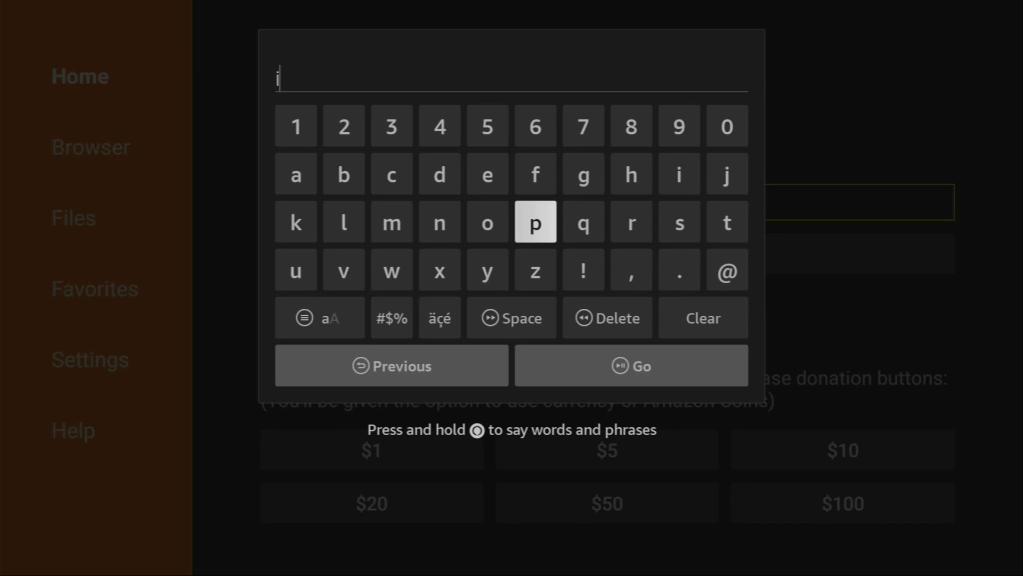
key(Return)
key(Right)
key(Right)
key(Right)
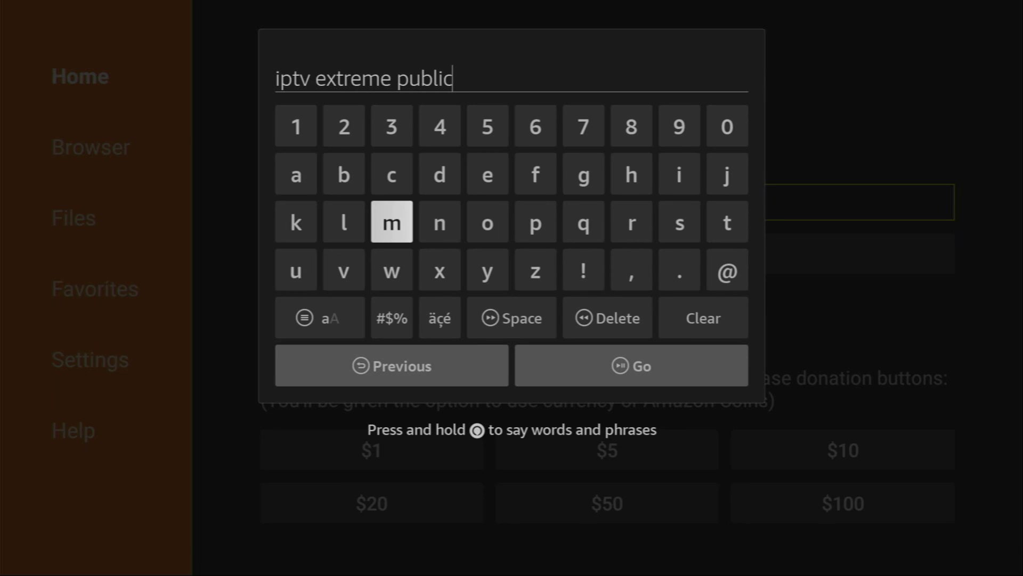
key(Down)
key(Down)
key(Down)
key(Right)
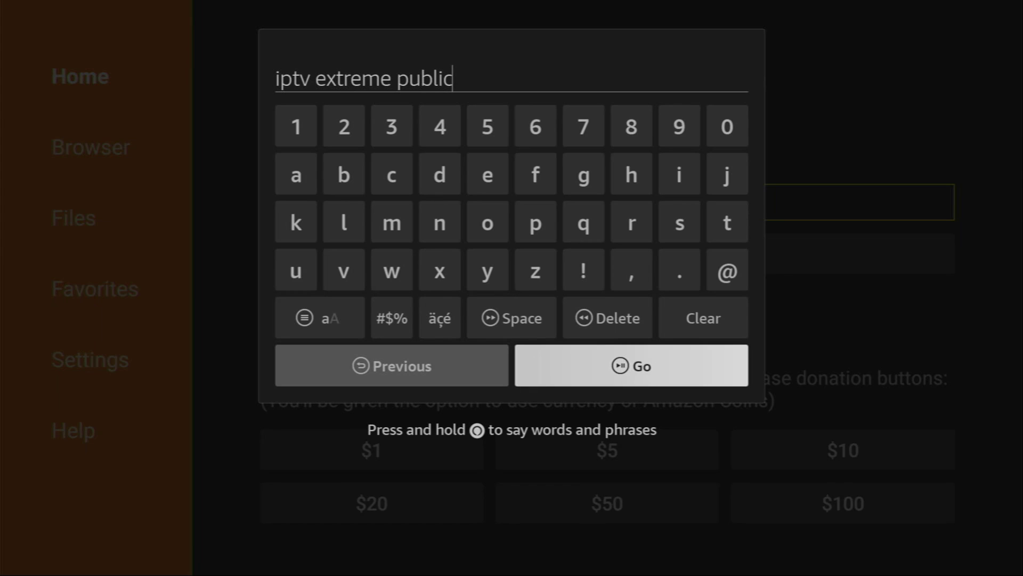
key(Return)
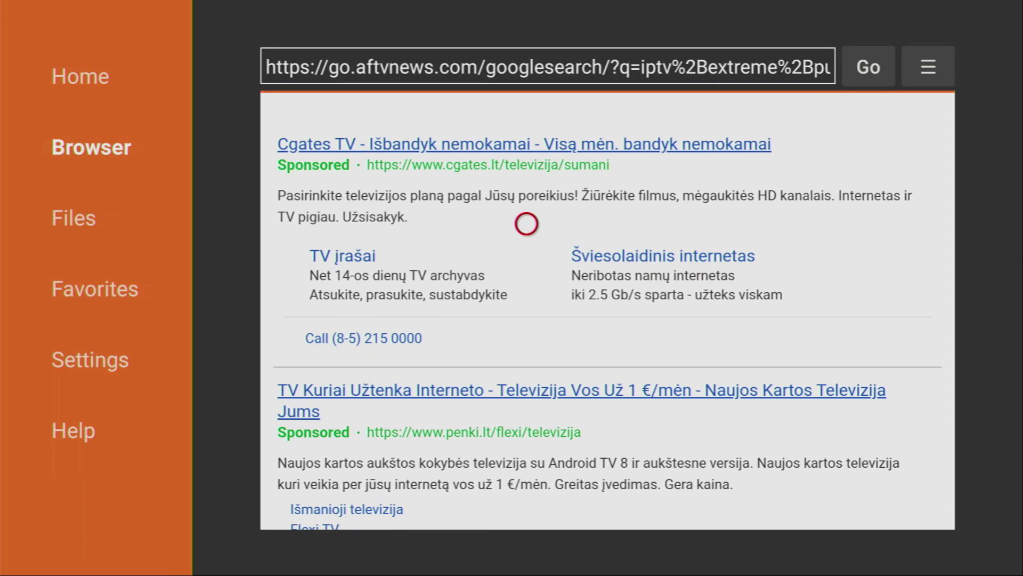
scroll(527, 504, down, 3)
scroll(527, 507, down, 3)
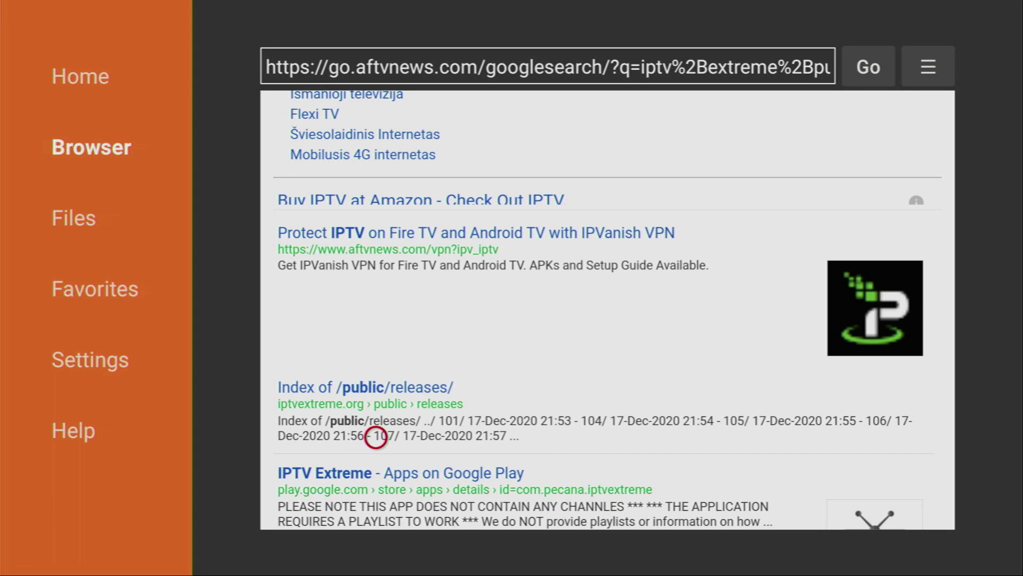
Open Index of /public/releases/, then the 127/ folder, then Free/
click(376, 401)
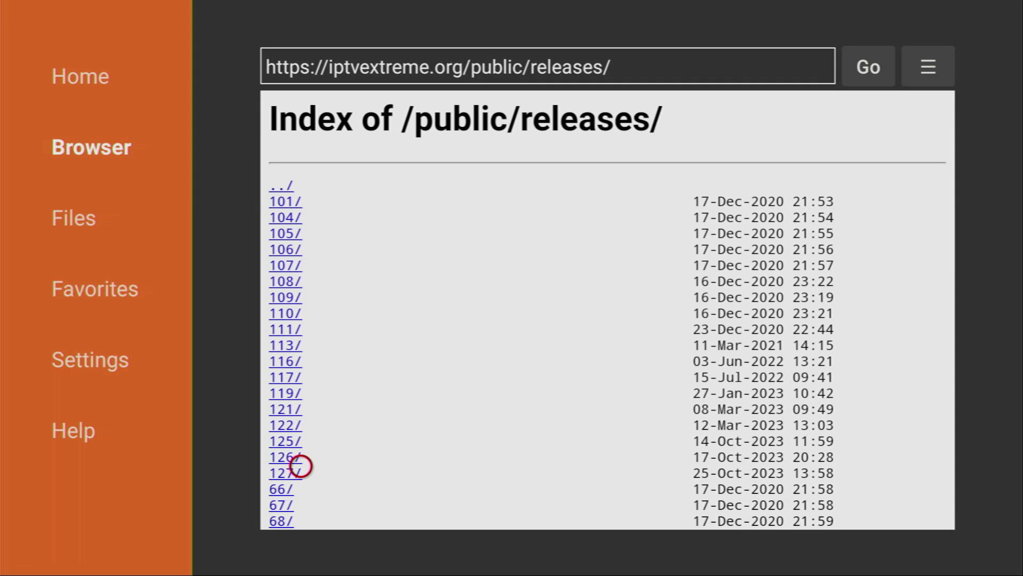
click(282, 469)
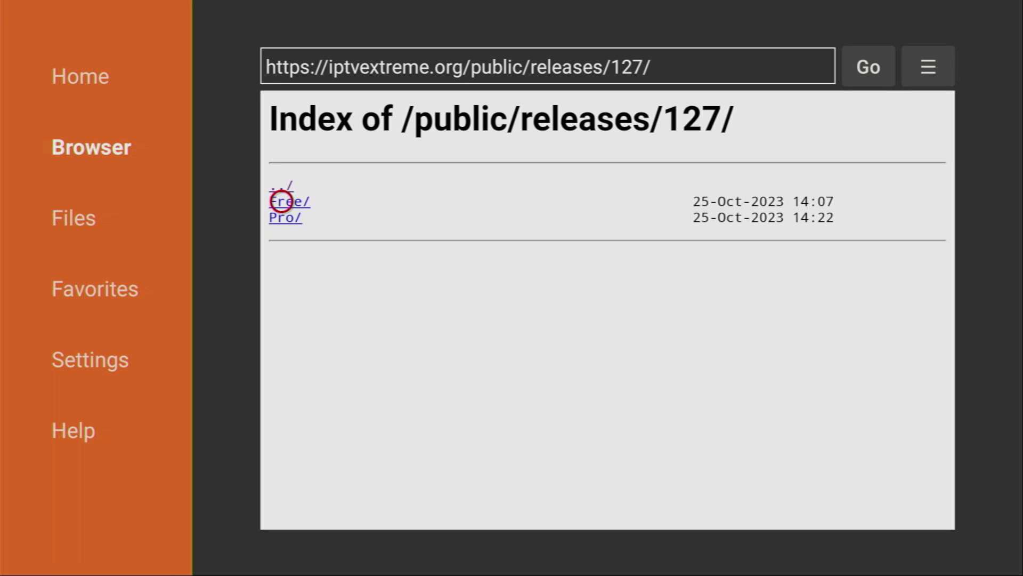
click(280, 200)
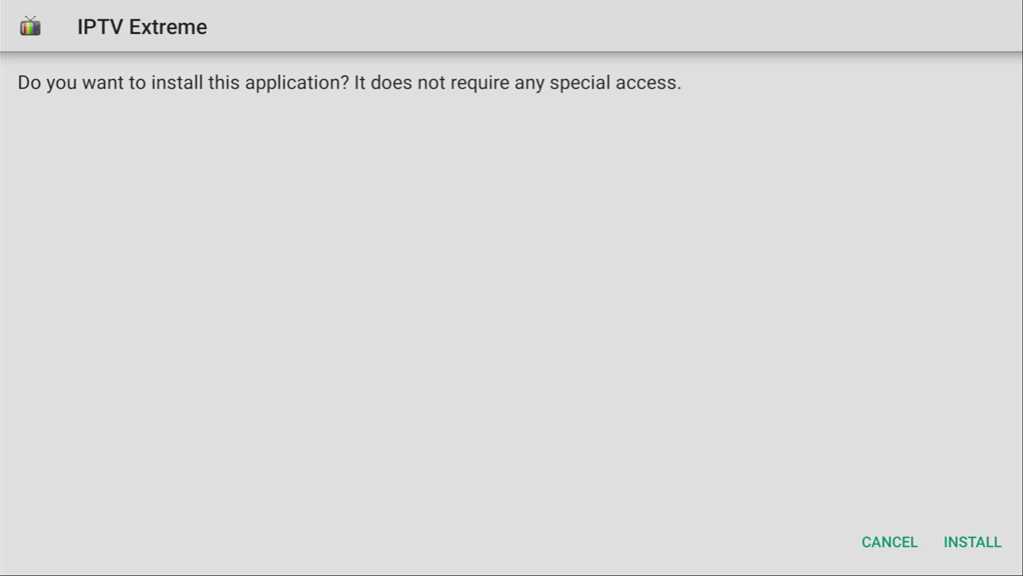
Install IPTV Extreme and close the result with Done
key(Right)
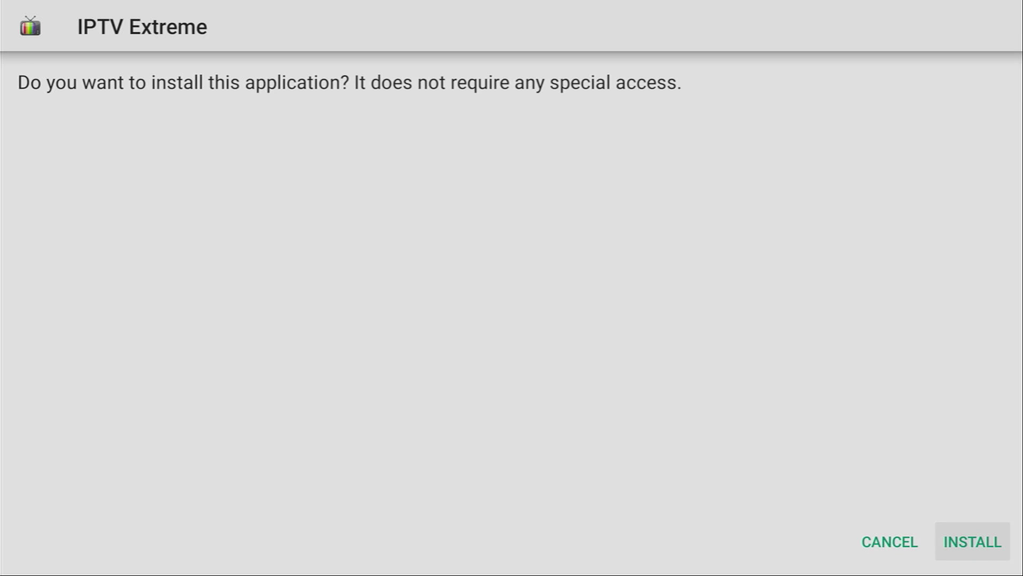
key(Return)
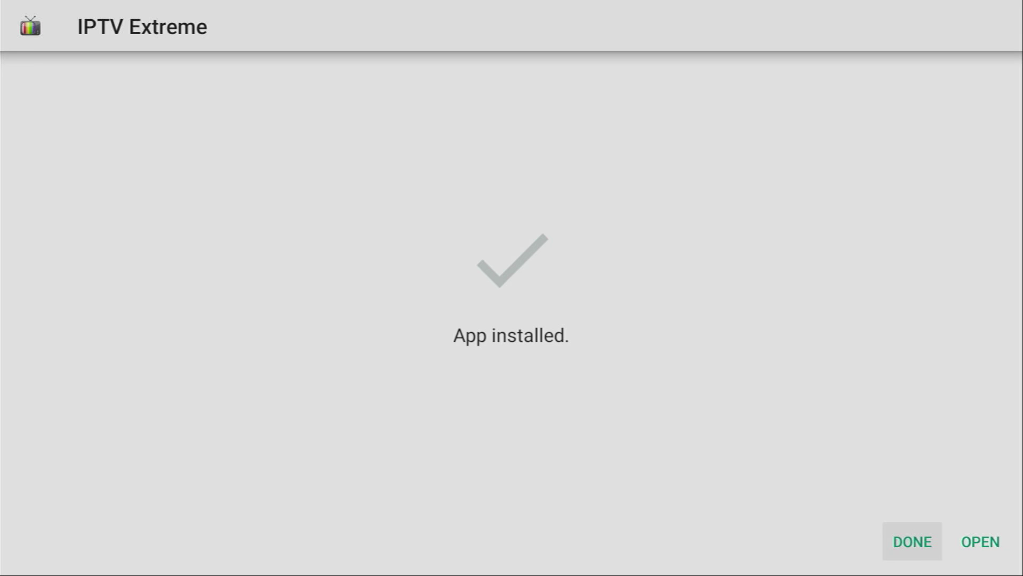
key(Right)
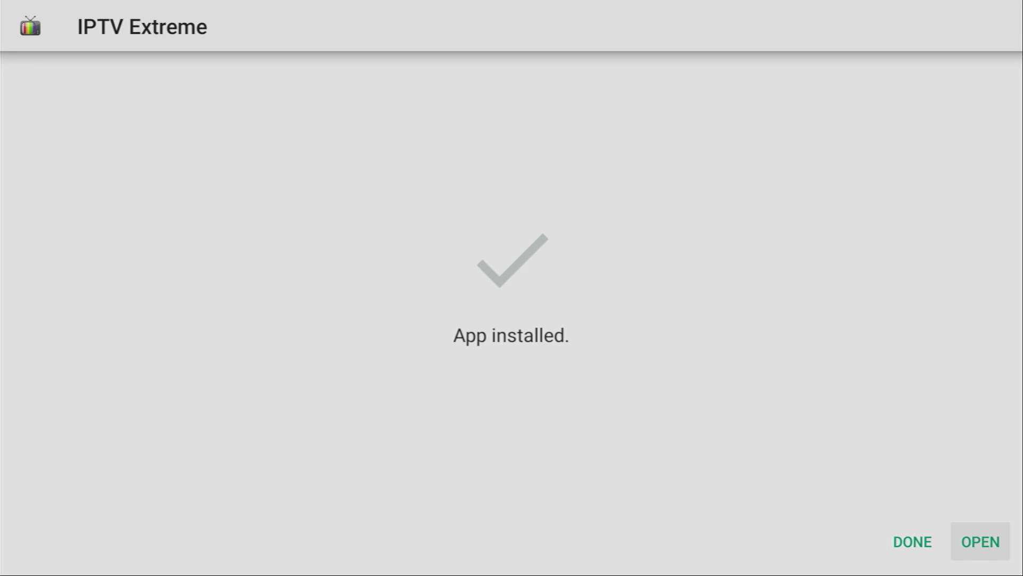
key(Left)
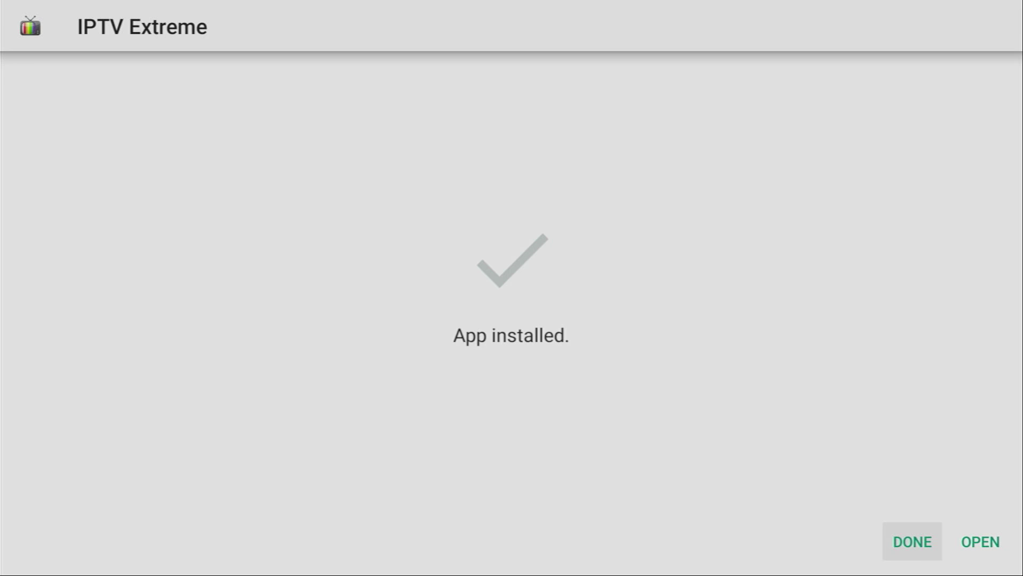
key(Return)
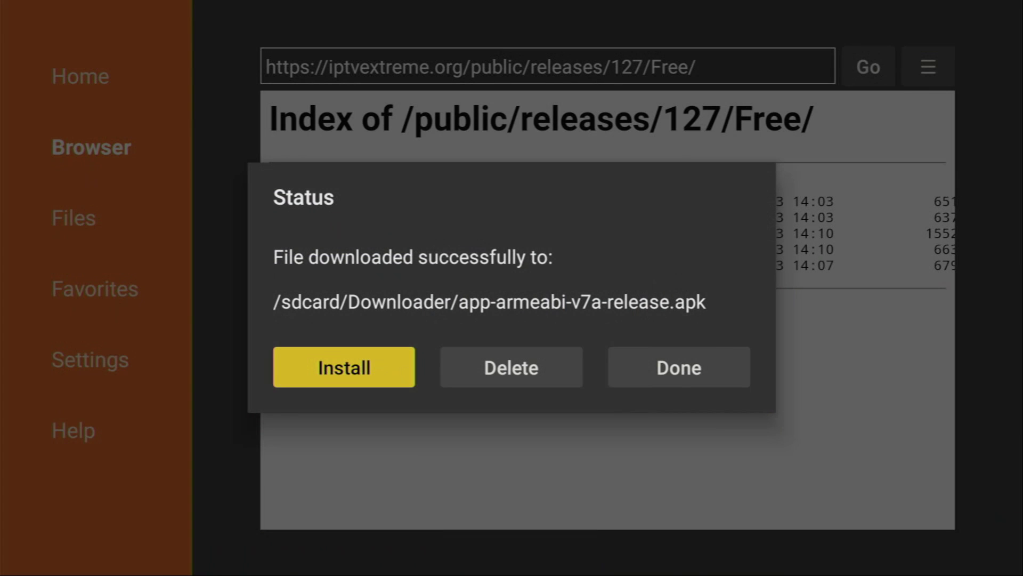
Delete the downloaded IPTV Extreme APK from Downloader's Status dialog
key(Right)
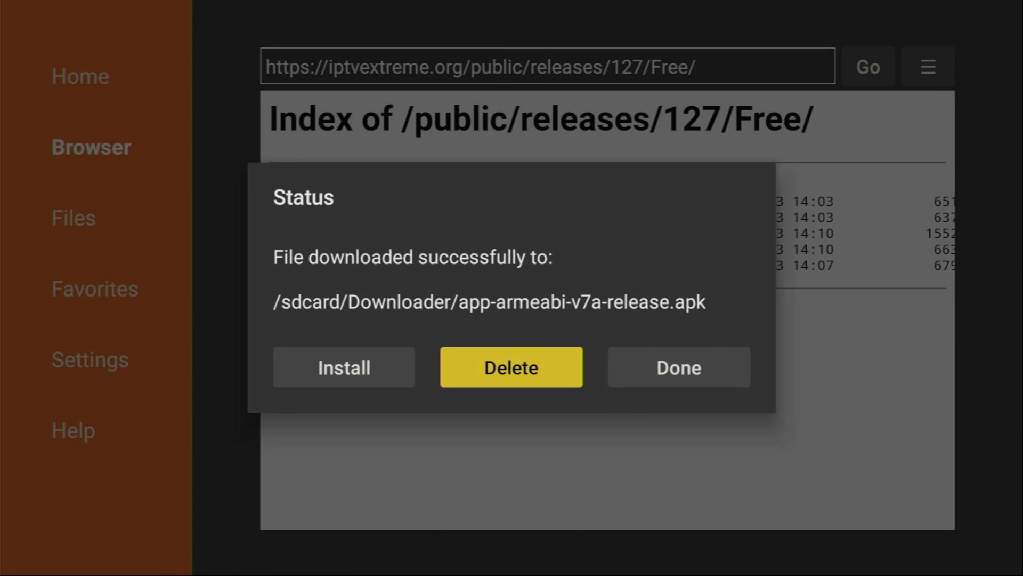
key(Return)
key(Left)
key(Return)
In the apps grid, use the IPTV Extreme tile's Menu to Move to front
key(Home)
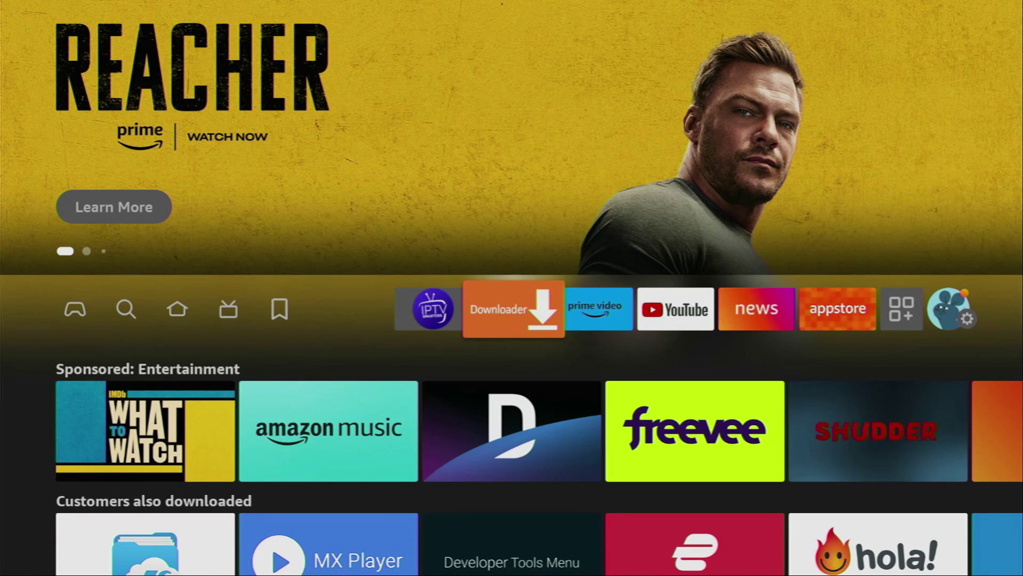
key(Right)
key(Right)
key(Right)
key(Right)
key(Right)
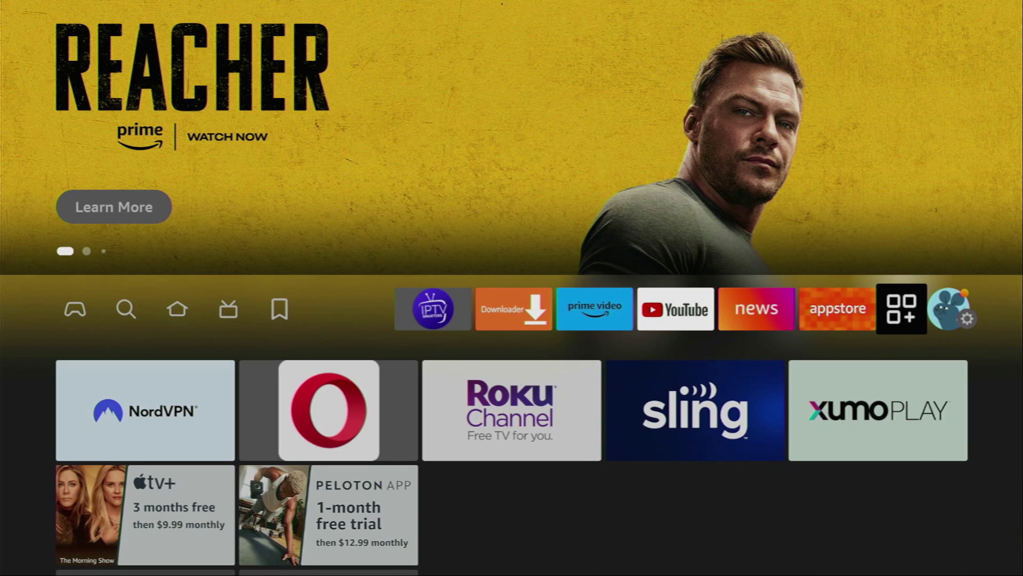
key(Return)
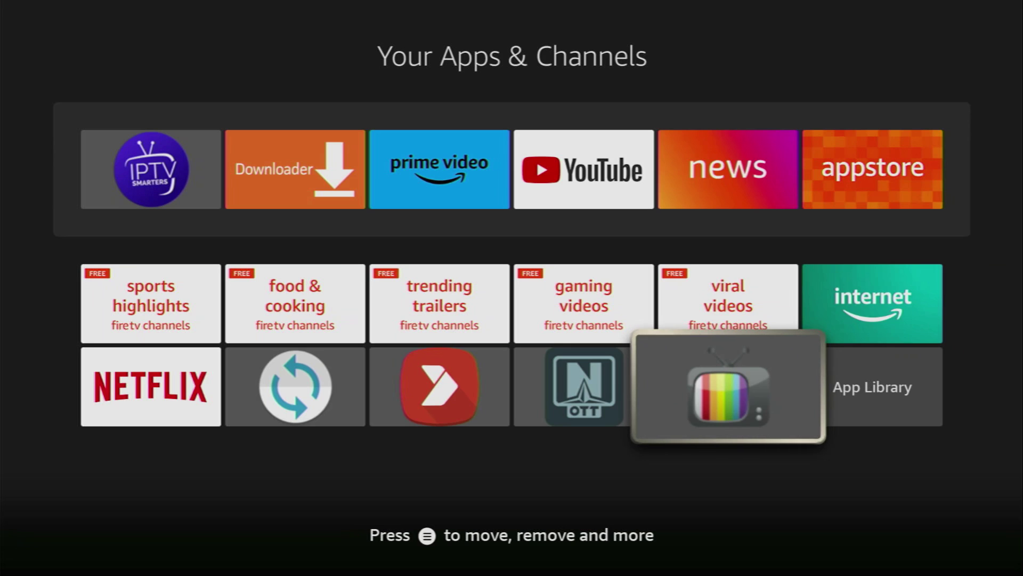
key(Menu)
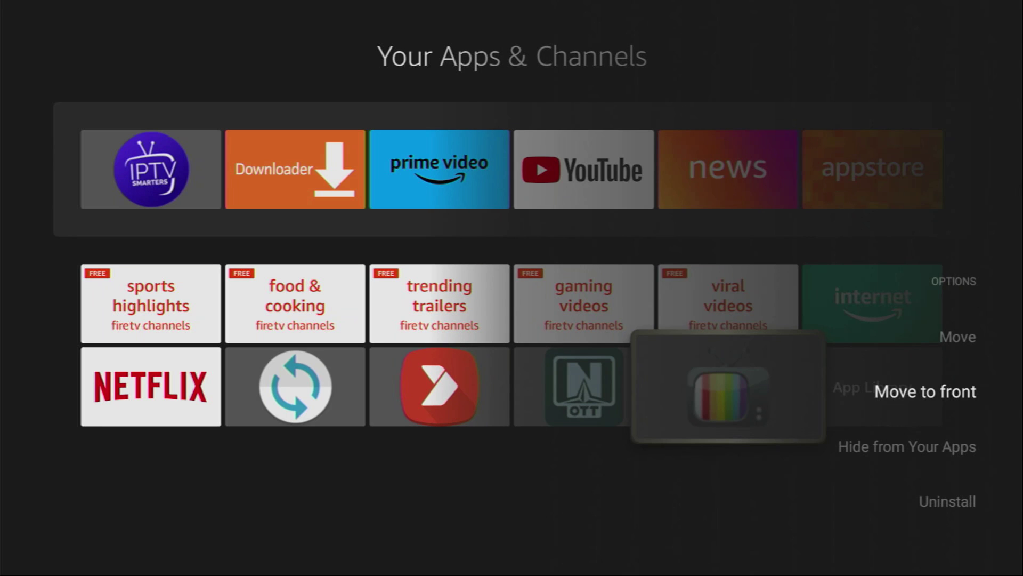
key(Return)
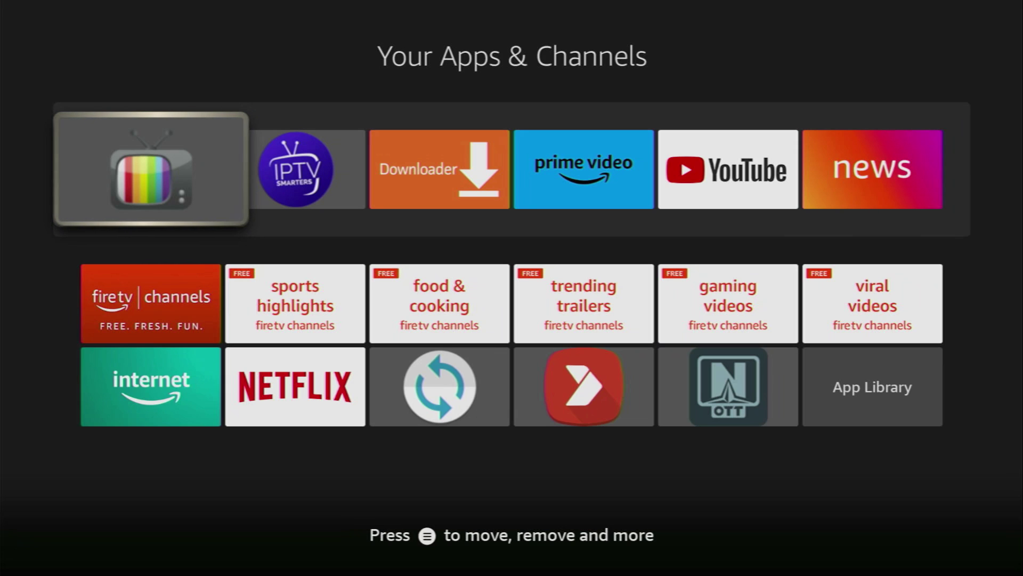
Launch IPTV Extreme and open Playlists from its main menu
key(Return)
key(Up)
key(Up)
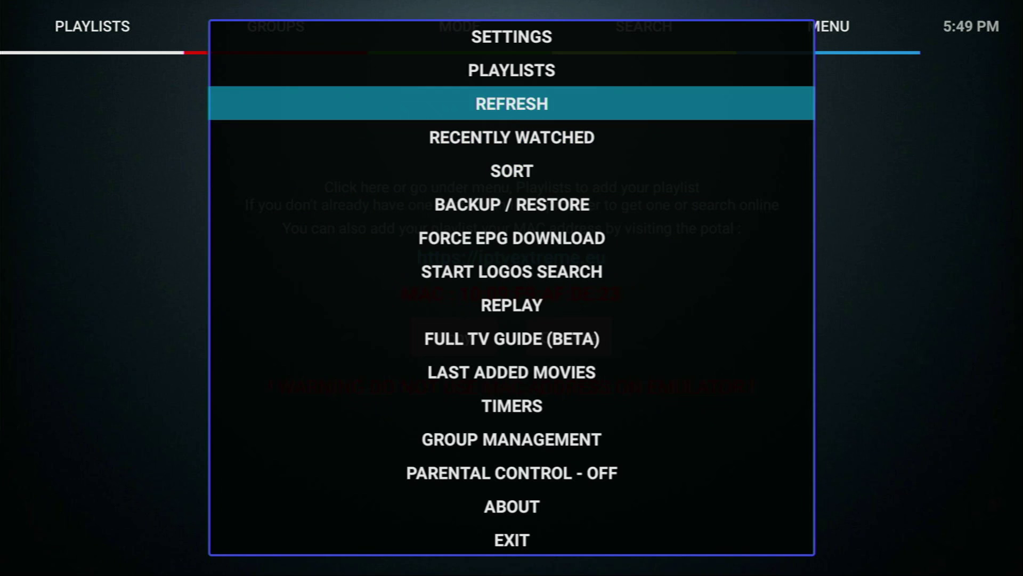
key(Up)
key(Up)
key(Down)
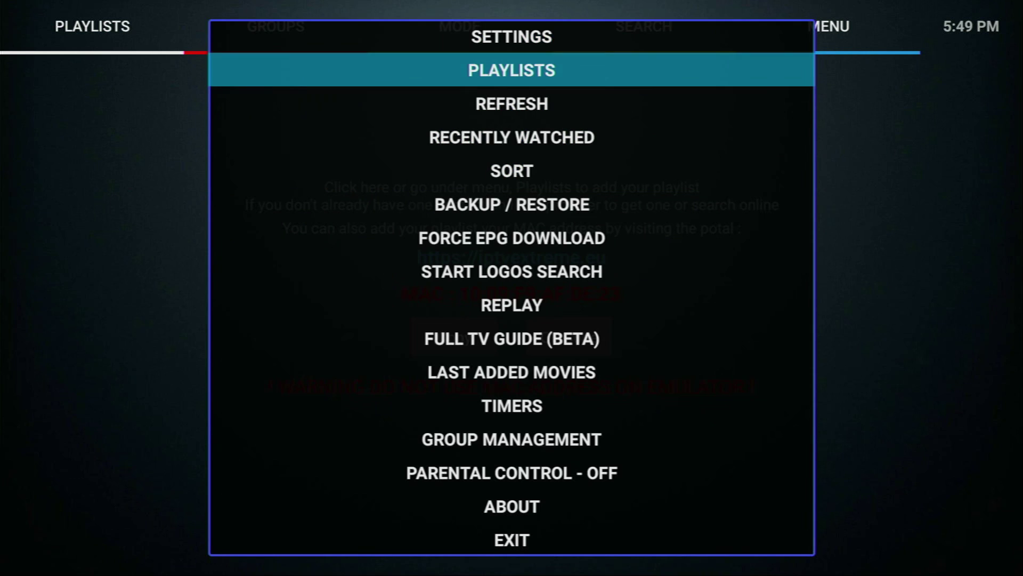
key(Return)
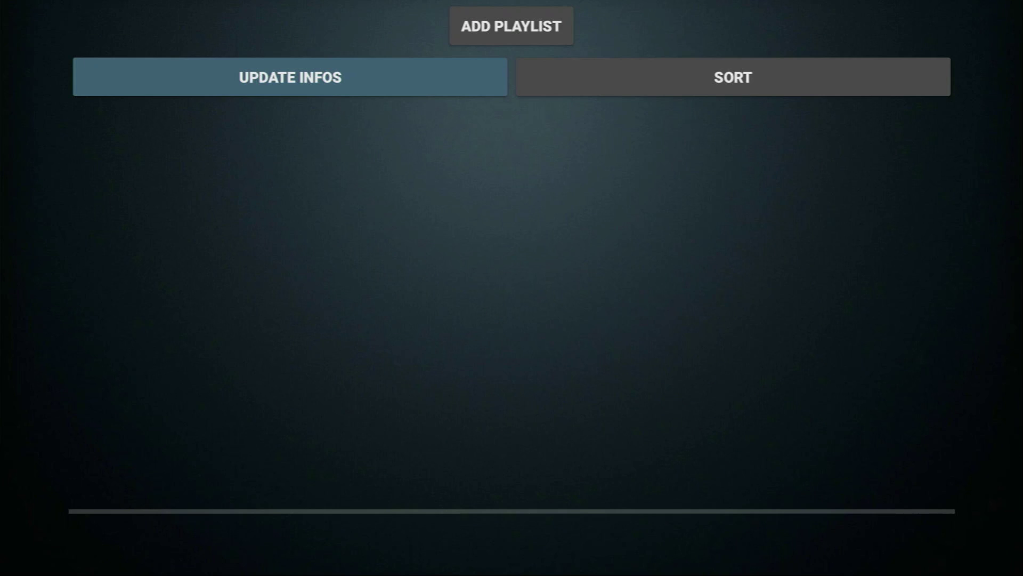
Open the File or Link to Playlist form under Add Playlist
key(Up)
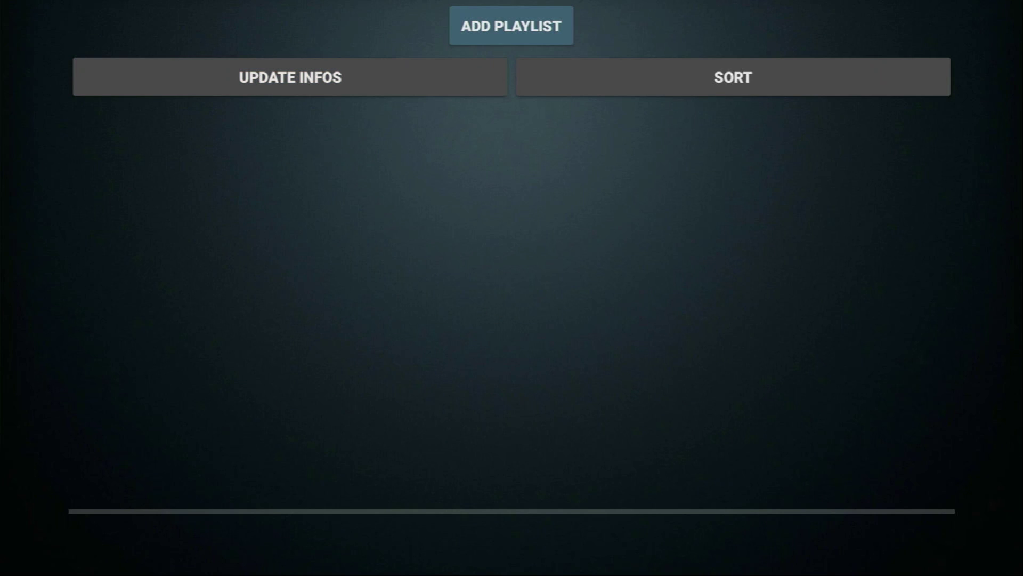
key(Return)
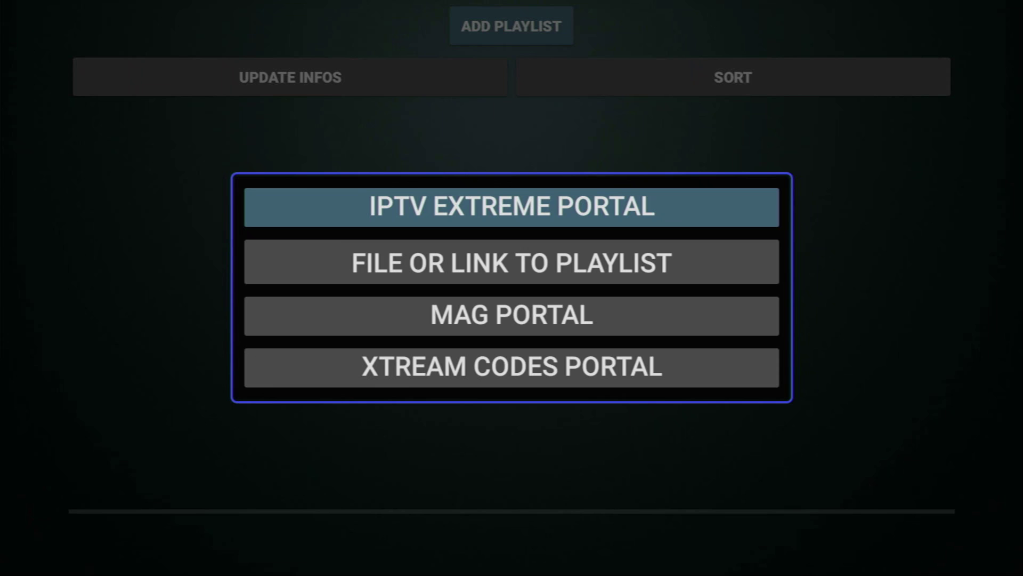
key(Down)
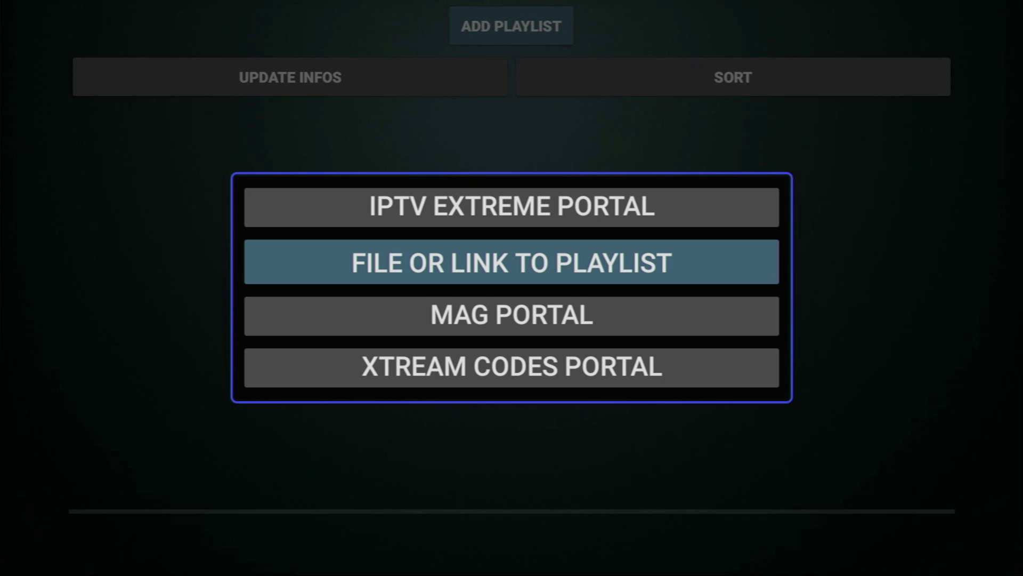
key(Return)
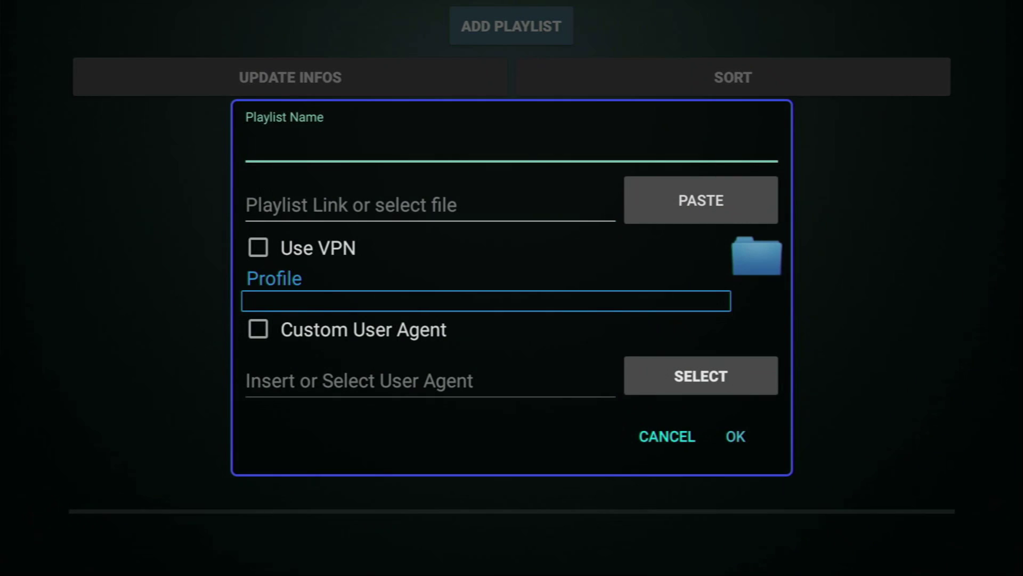
key(Down)
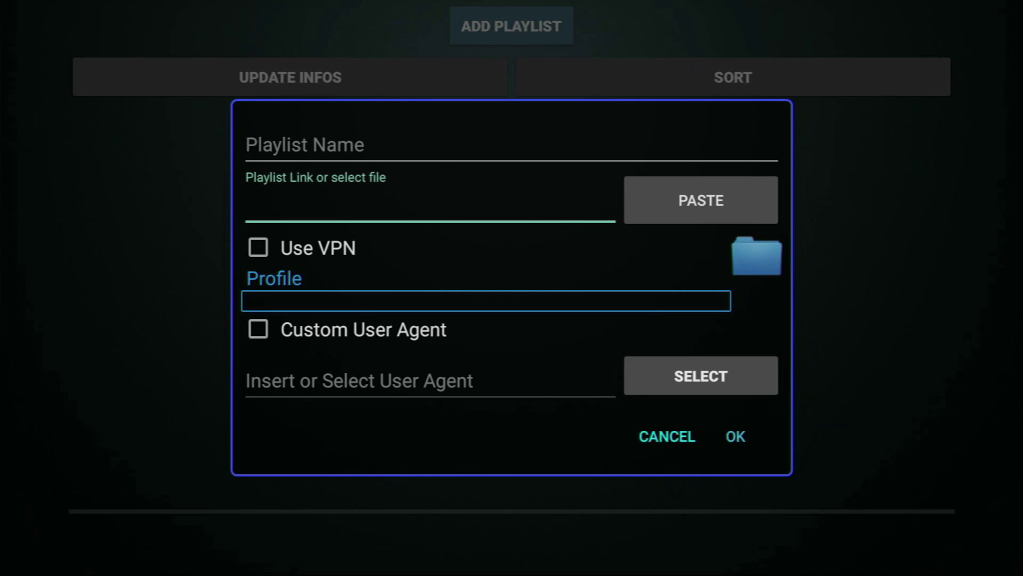
Back out to playlist types, open Xtream Codes Portal, and step down to Password
key(Escape)
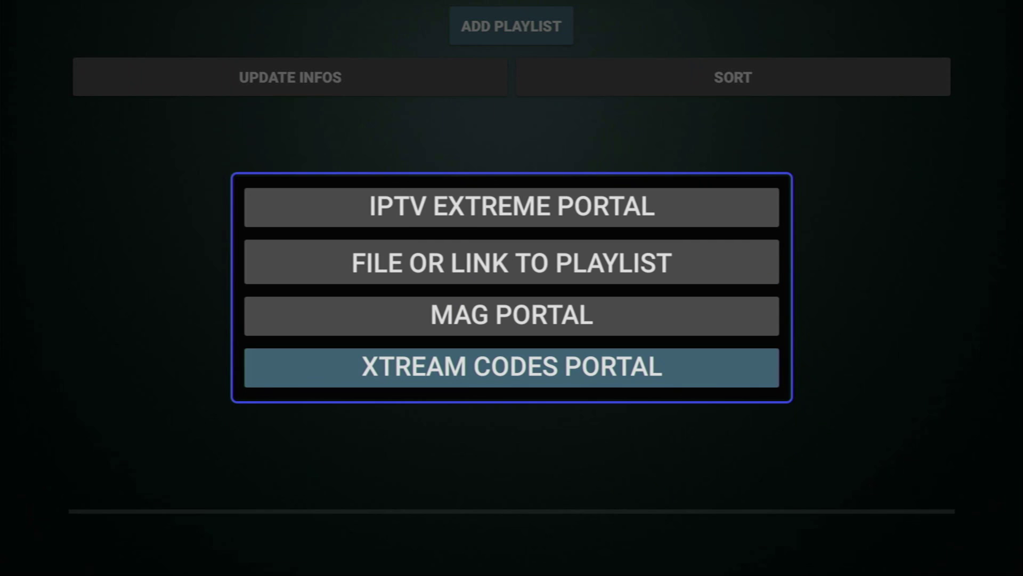
key(Return)
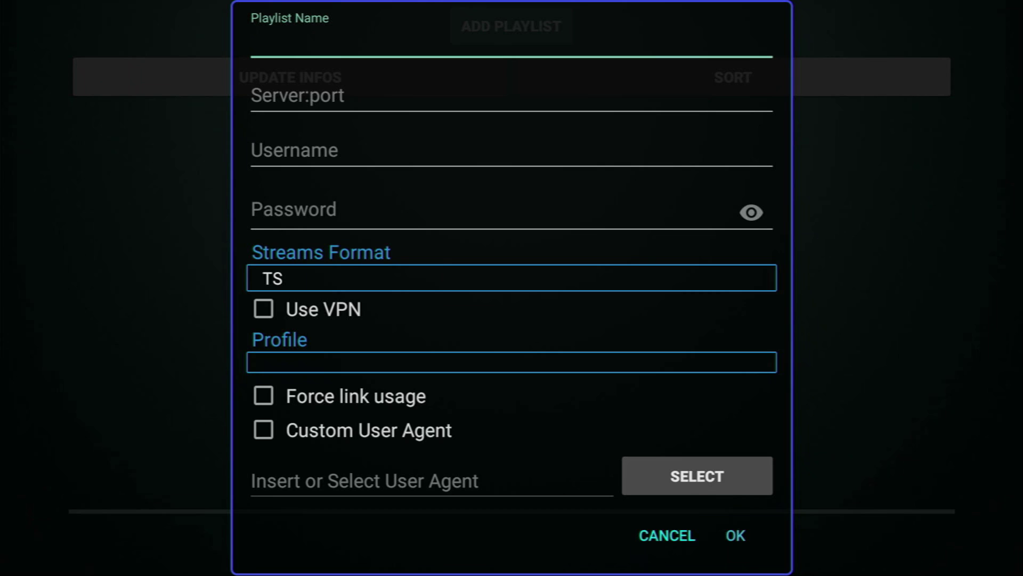
key(Down)
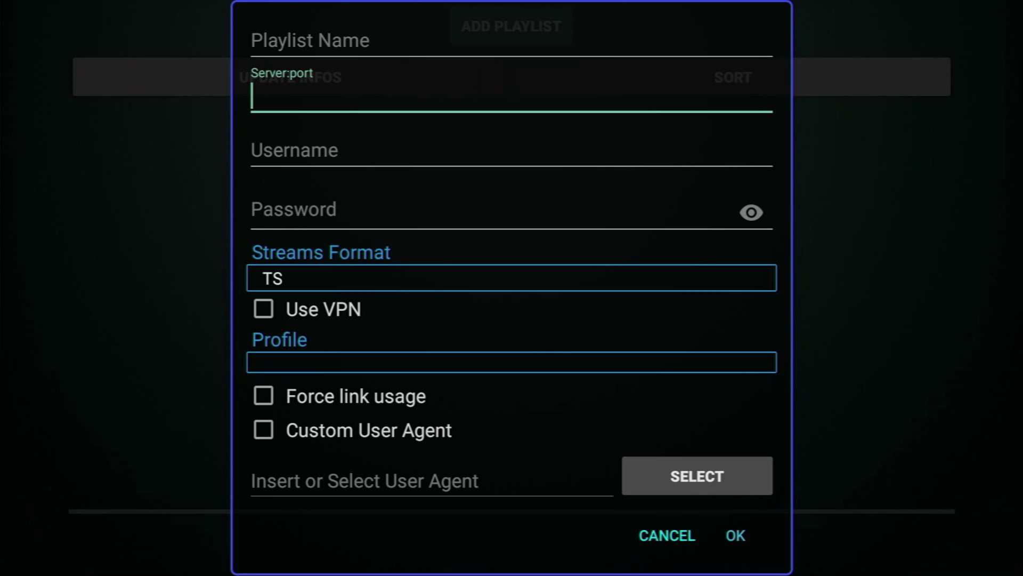
key(Down)
key(Down)
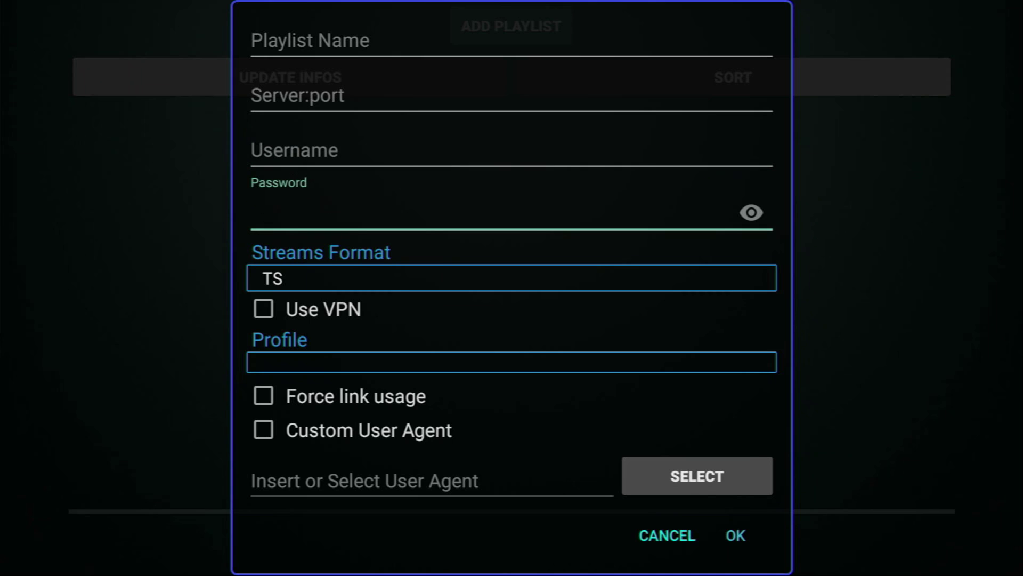